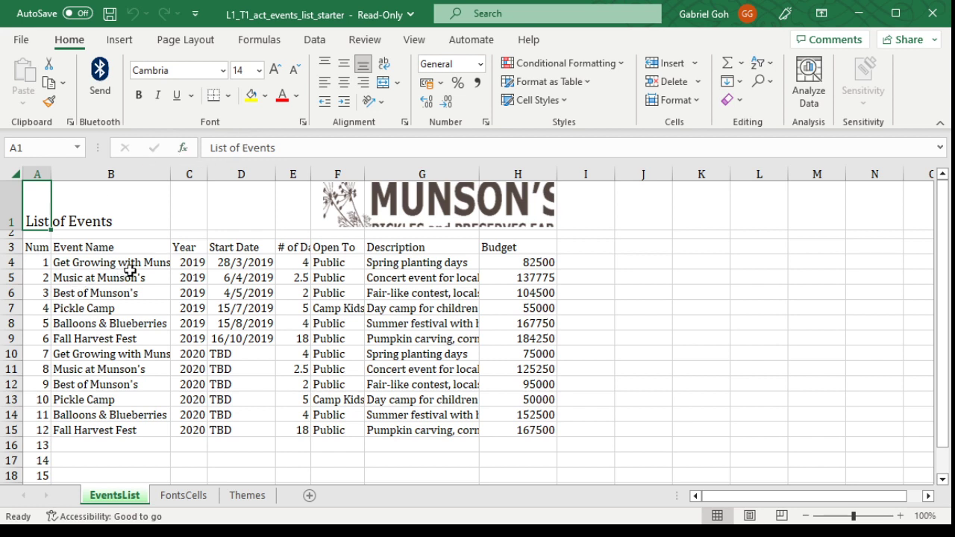
Step: Try the Verdana and Algerian fonts on the Event Name heading in cell B3
{"action": "left_click", "coordinate": [144, 247]}
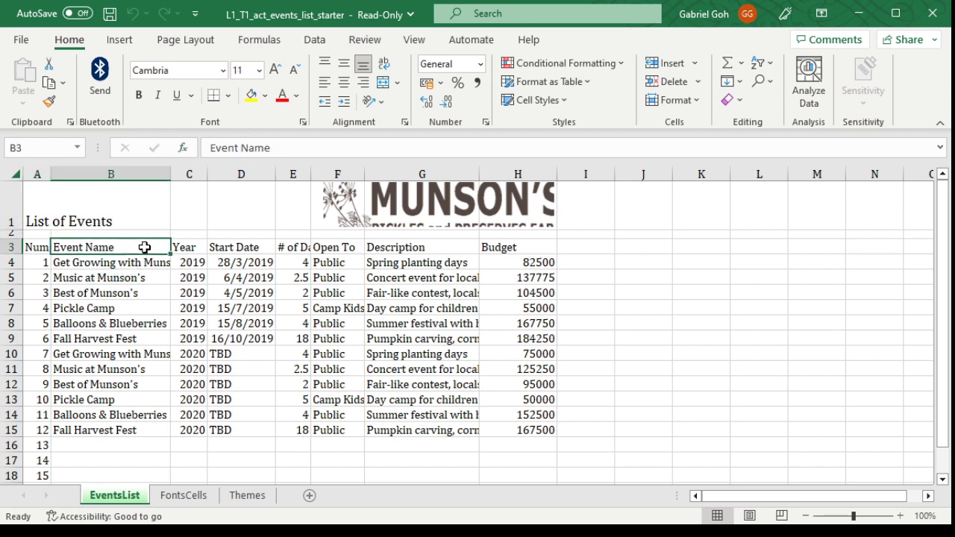
{"action": "left_click_drag", "start_coordinate": [70, 247], "coordinate": [524, 249]}
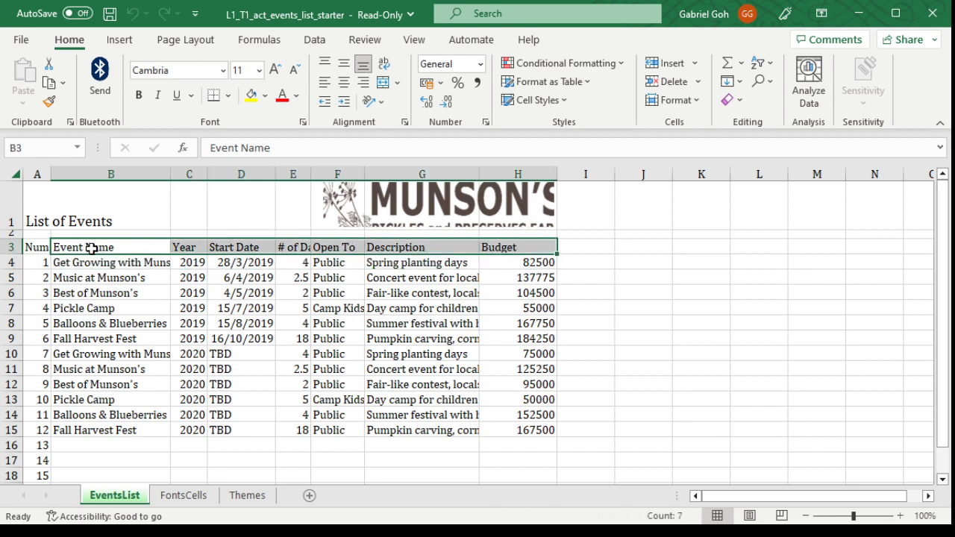
{"action": "left_click", "coordinate": [122, 246]}
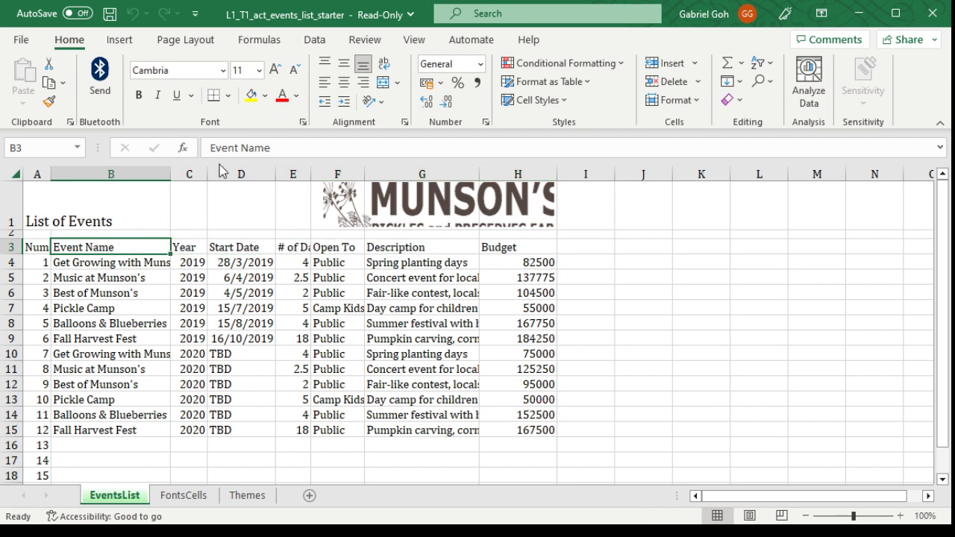
{"action": "left_click", "coordinate": [220, 71]}
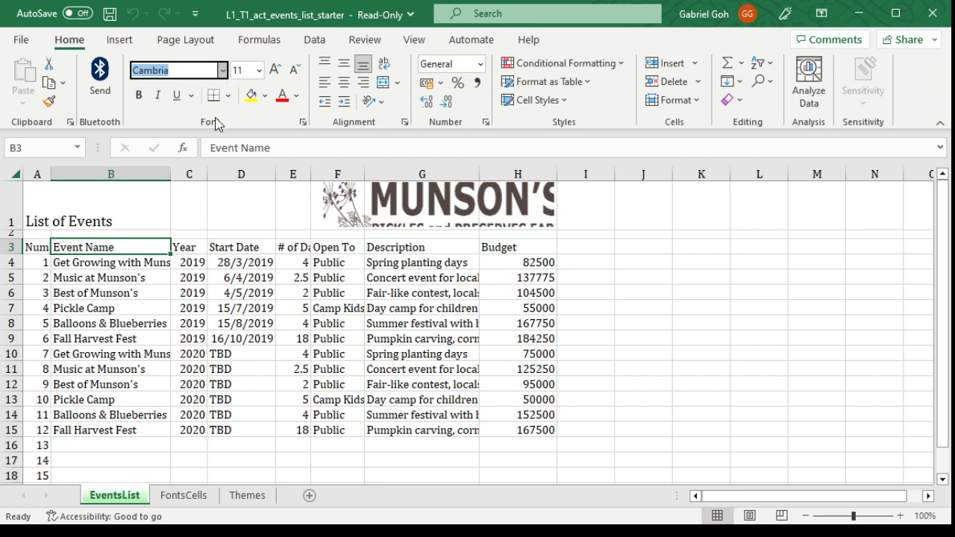
{"action": "type", "text": "Verdana"}
{"action": "key", "text": "Return"}
{"action": "left_click", "coordinate": [220, 70]}
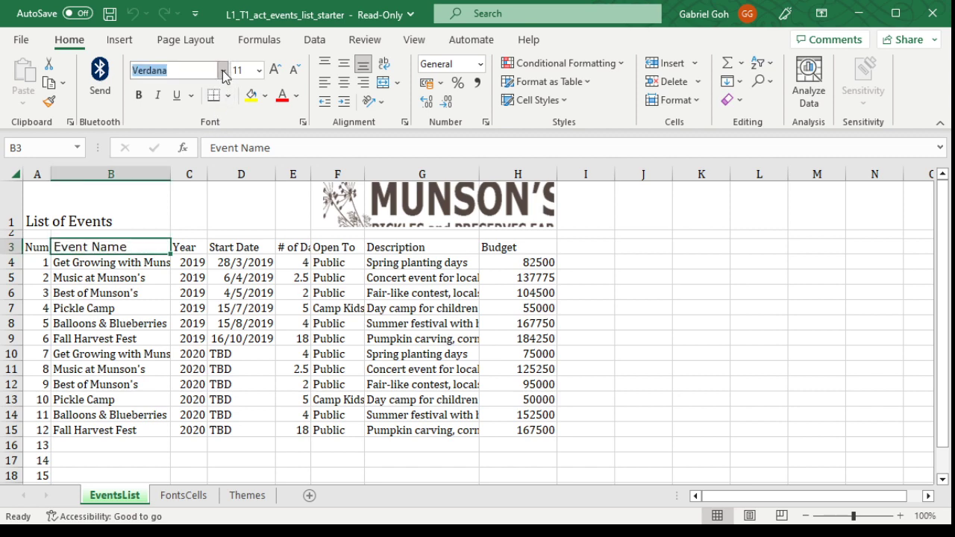
{"action": "type", "text": "Algerian"}
{"action": "key", "text": "Return"}
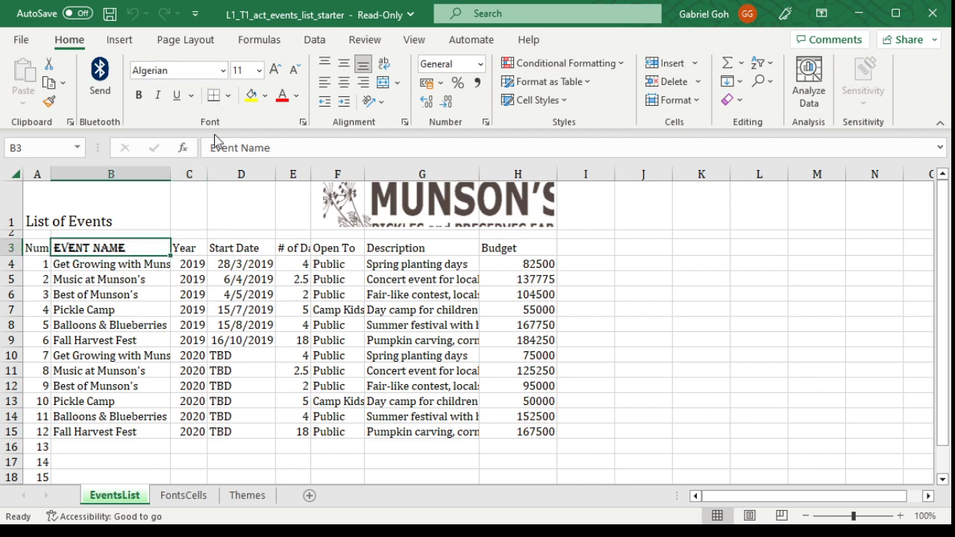
Step: Set the font of the header row A3:H3 to Arial Black
{"action": "left_click_drag", "start_coordinate": [147, 252], "coordinate": [515, 249]}
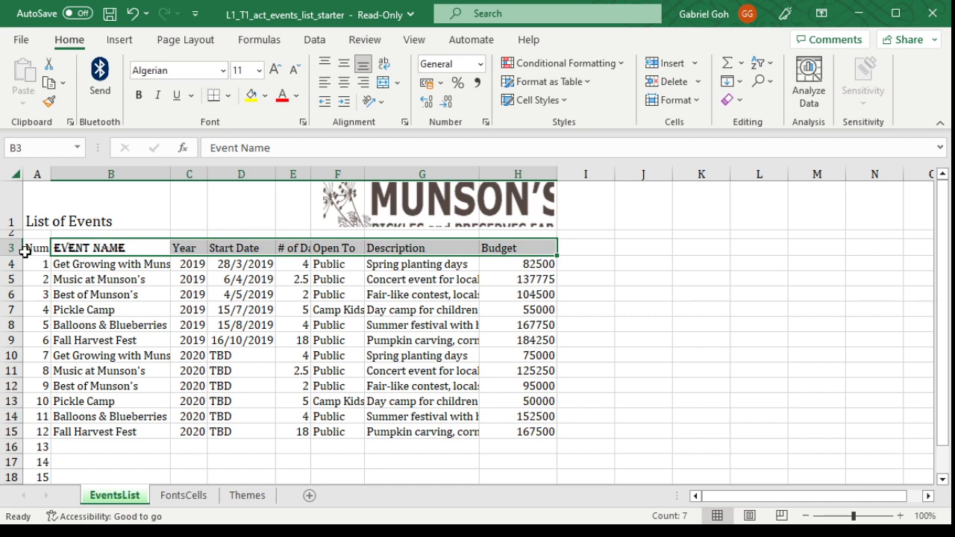
{"action": "left_click_drag", "start_coordinate": [41, 247], "coordinate": [526, 248]}
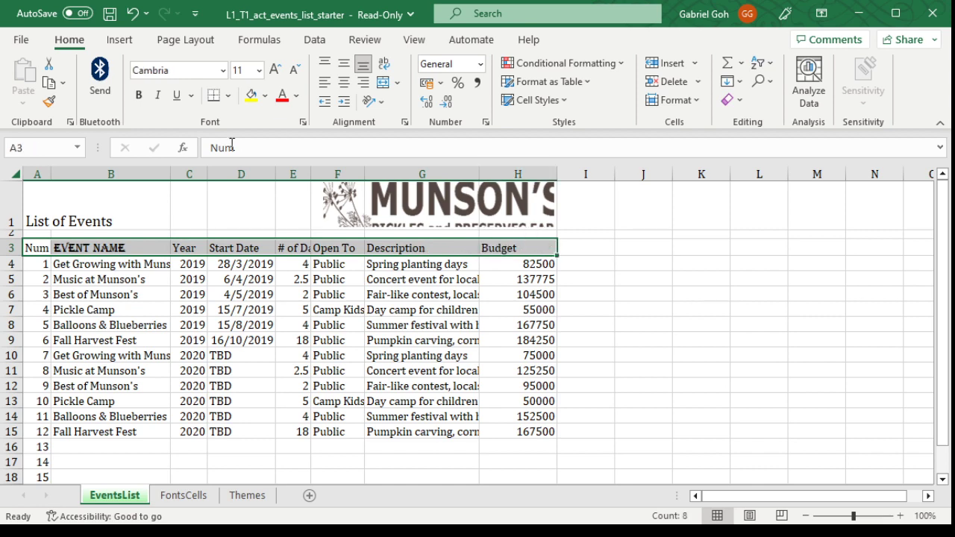
{"action": "left_click", "coordinate": [215, 70]}
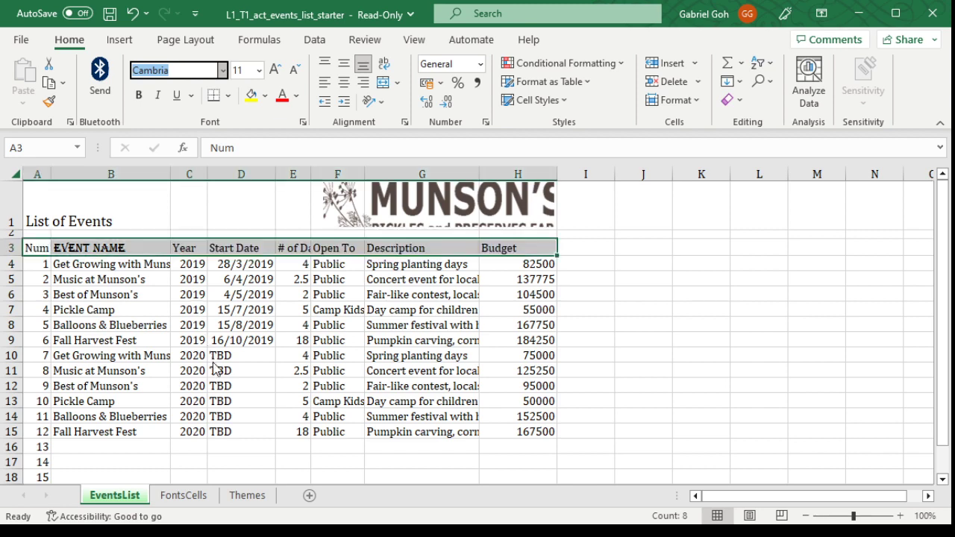
{"action": "left_click", "coordinate": [222, 484]}
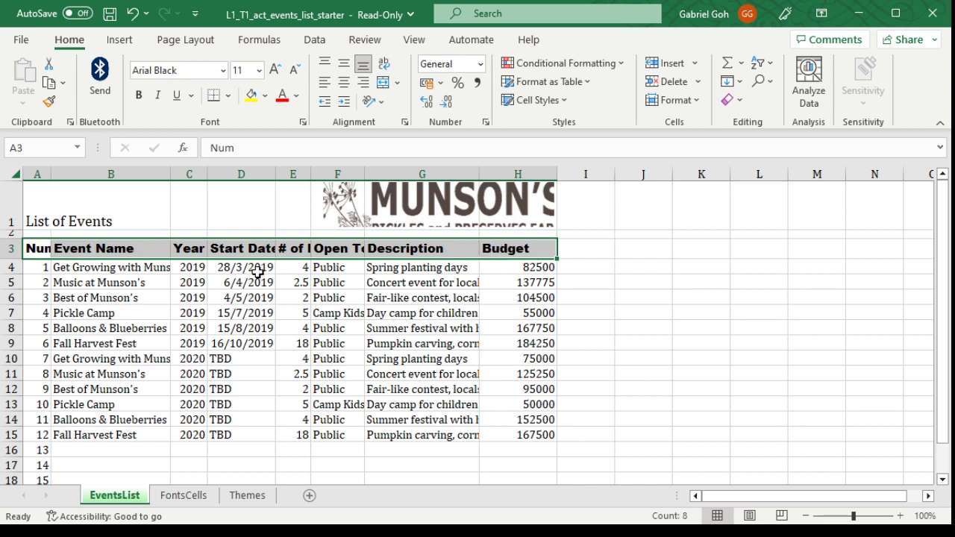
Step: Autofit the widths of columns A through G to their contents
{"action": "double_click", "coordinate": [51, 174]}
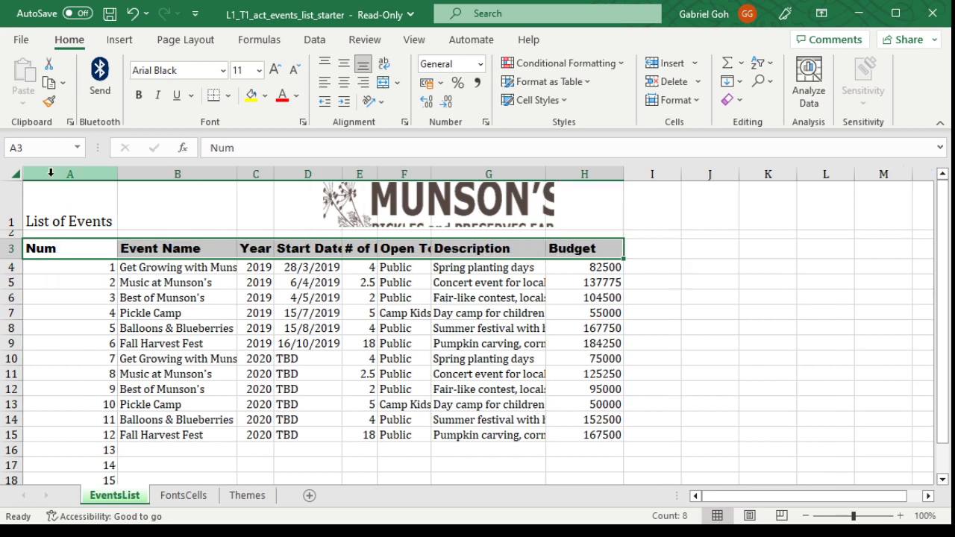
{"action": "double_click", "coordinate": [236, 174]}
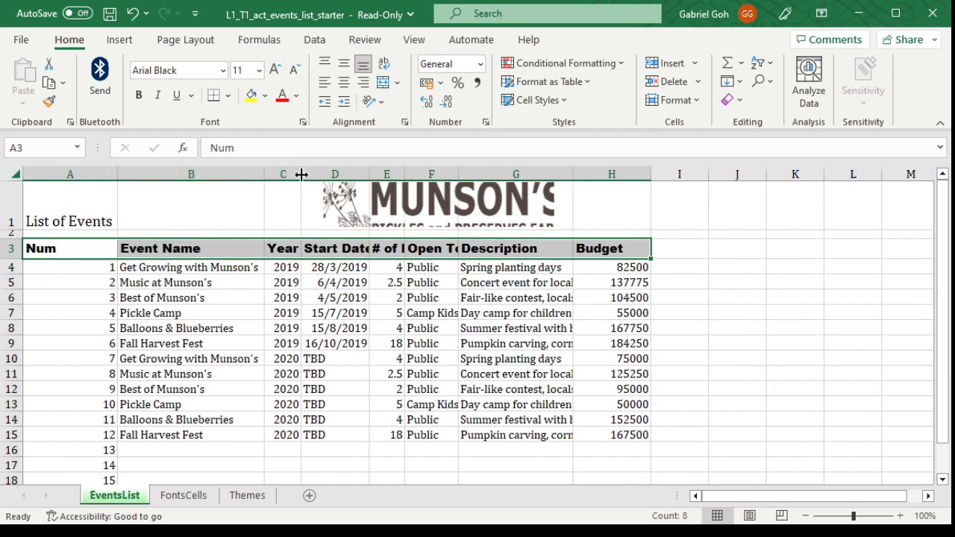
{"action": "double_click", "coordinate": [371, 174]}
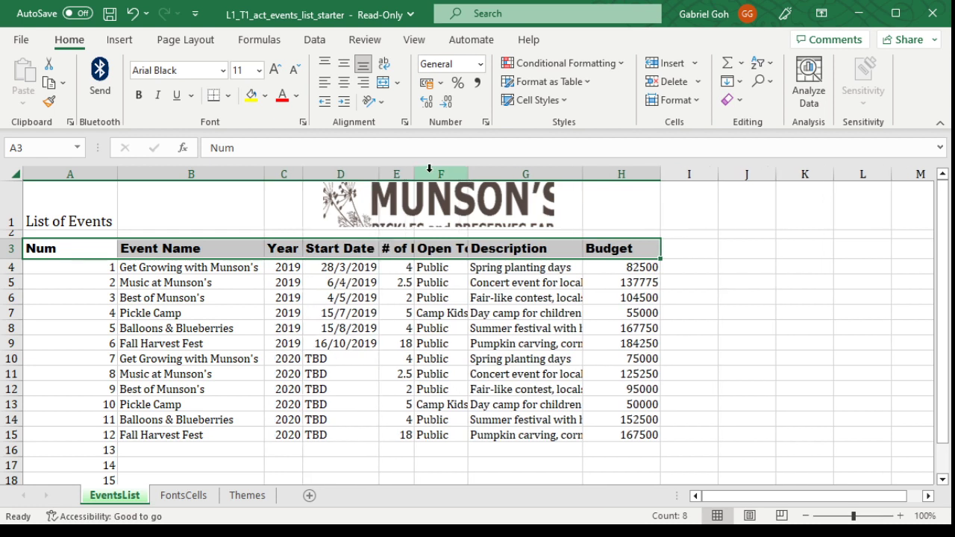
{"action": "double_click", "coordinate": [415, 173]}
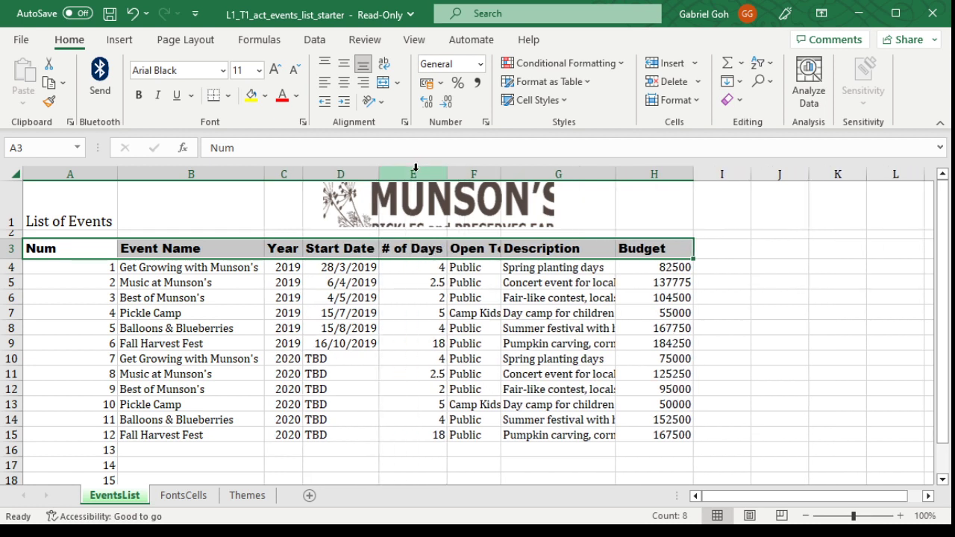
{"action": "double_click", "coordinate": [500, 172]}
{"action": "left_click", "coordinate": [630, 173]}
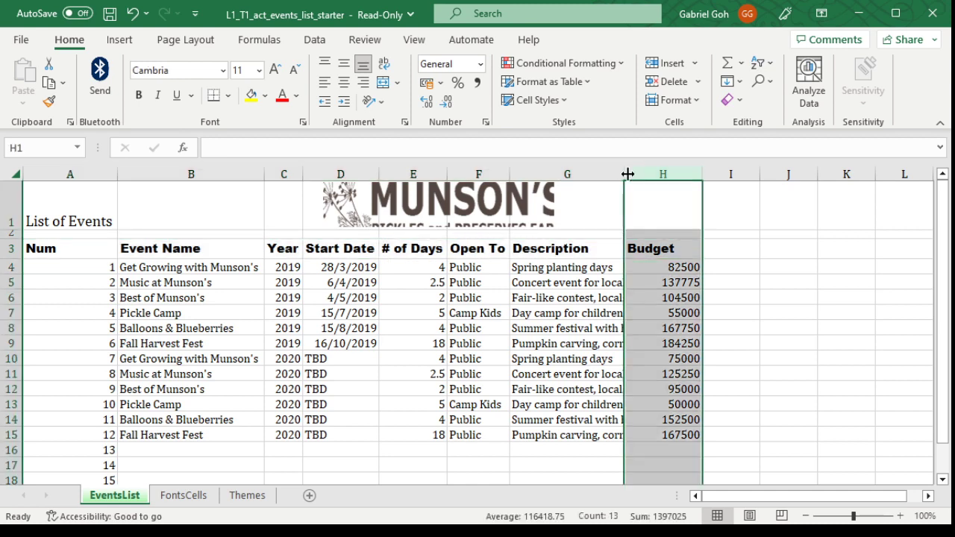
{"action": "double_click", "coordinate": [625, 173]}
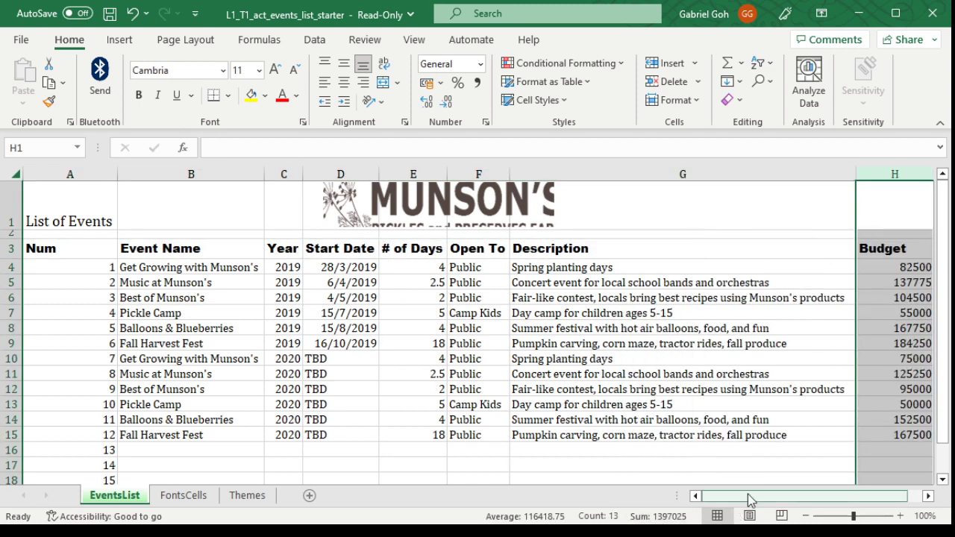
{"action": "mouse_move", "coordinate": [759, 497]}
{"action": "left_mouse_down"}
{"action": "mouse_move", "coordinate": [800, 499]}
{"action": "mouse_move", "coordinate": [748, 498]}
{"action": "left_mouse_up"}
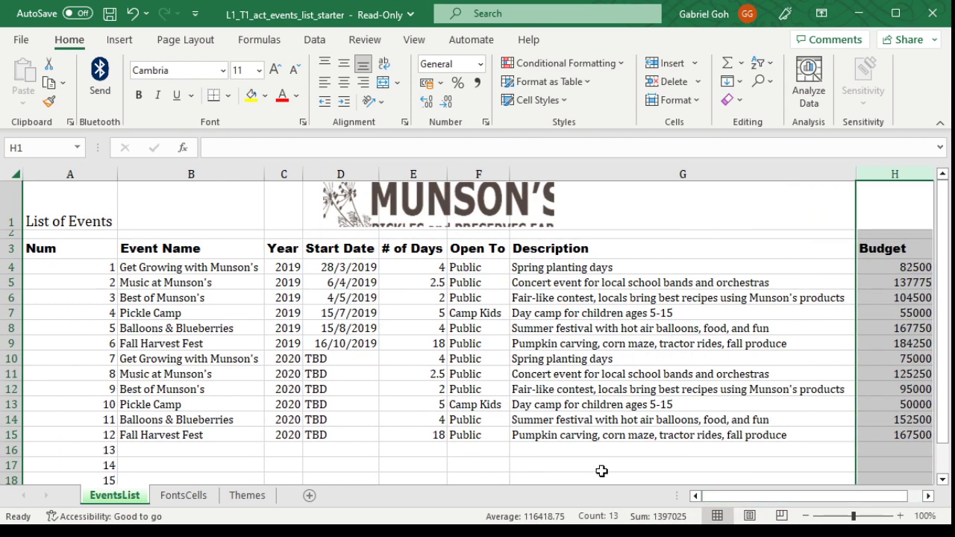
Step: Increase the font size of the header row A3:H3 to 18
{"action": "left_click_drag", "start_coordinate": [31, 249], "coordinate": [838, 248]}
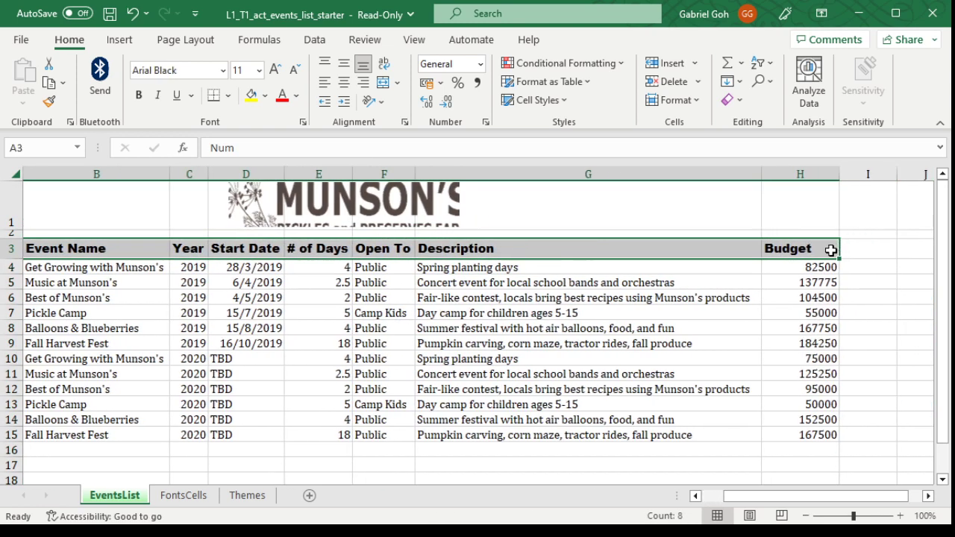
{"action": "left_click_drag", "start_coordinate": [761, 501], "coordinate": [739, 499]}
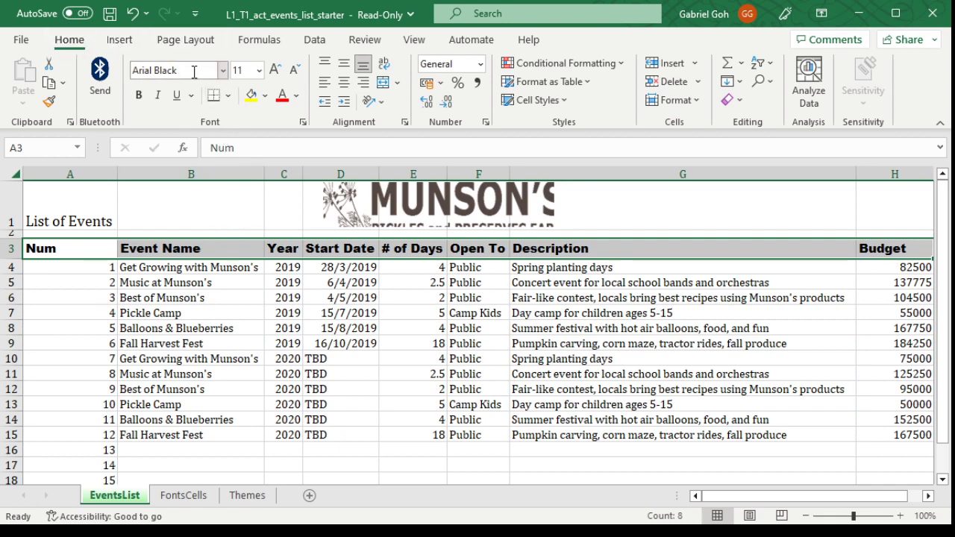
{"action": "left_click", "coordinate": [275, 70]}
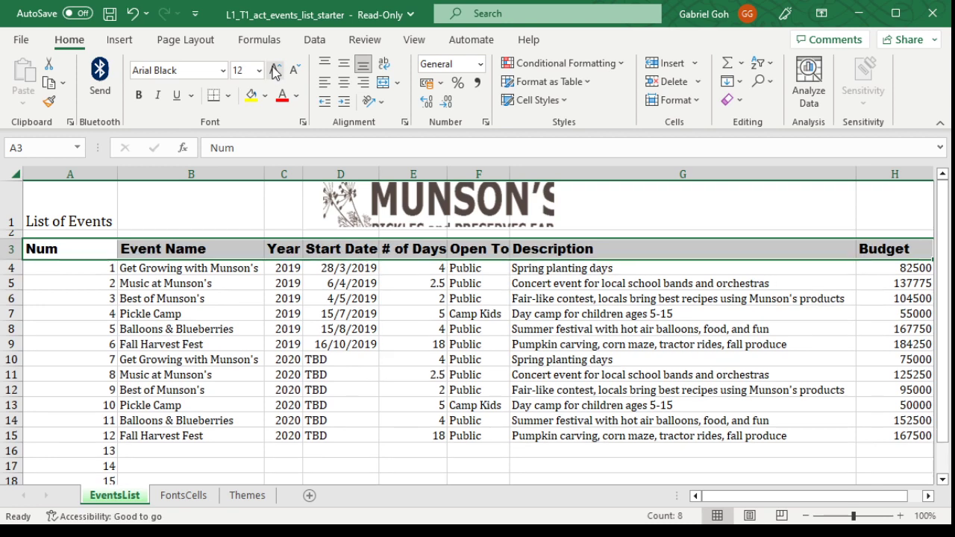
{"action": "left_click", "coordinate": [275, 70]}
{"action": "left_click", "coordinate": [275, 70]}
{"action": "left_click", "coordinate": [276, 70]}
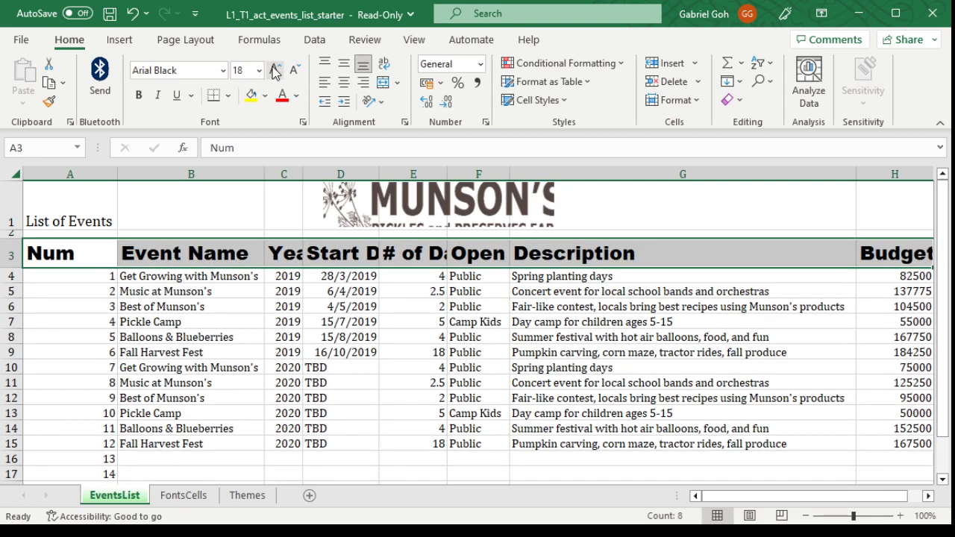
Step: Reduce the header row's font size to 11
{"action": "left_click", "coordinate": [296, 69]}
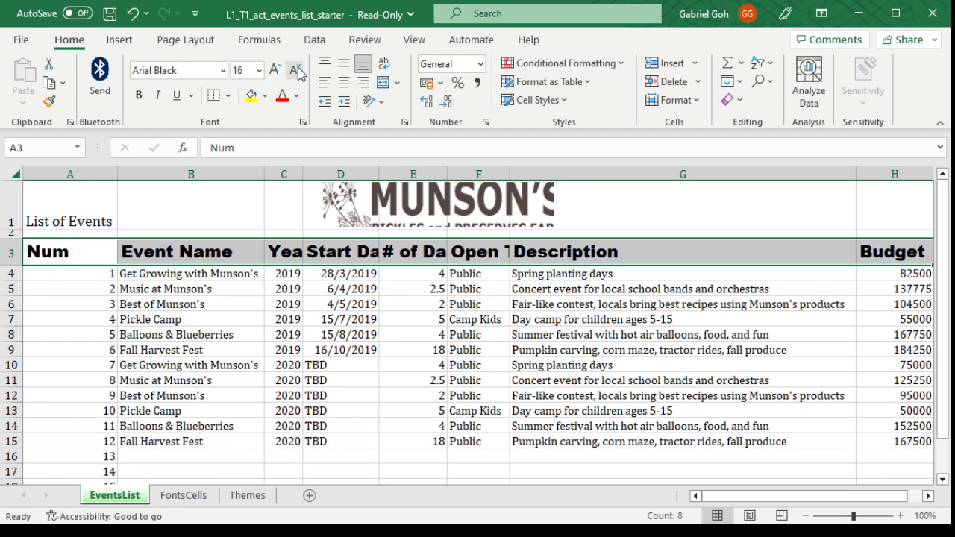
{"action": "left_click", "coordinate": [296, 70]}
{"action": "left_click", "coordinate": [296, 70]}
{"action": "left_click", "coordinate": [296, 69]}
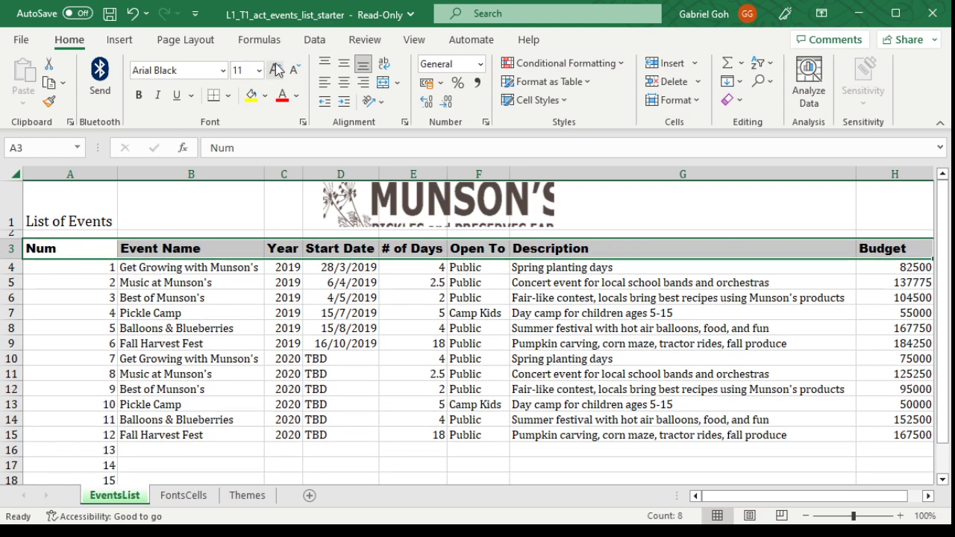
Step: Try larger font sizes on the header row and set it to 12
{"action": "left_click", "coordinate": [278, 71]}
{"action": "left_click", "coordinate": [278, 70]}
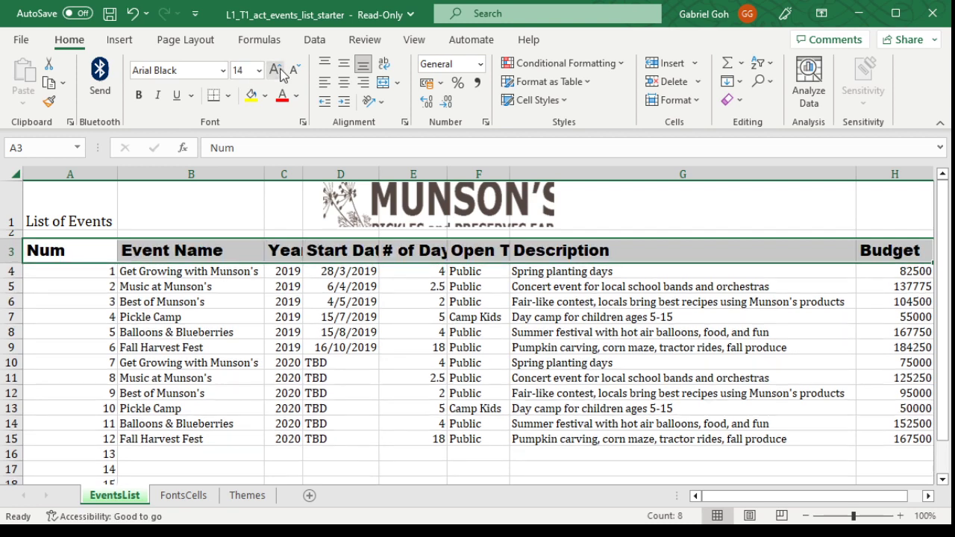
{"action": "left_click", "coordinate": [278, 71]}
{"action": "left_click", "coordinate": [295, 70]}
{"action": "left_click", "coordinate": [296, 70]}
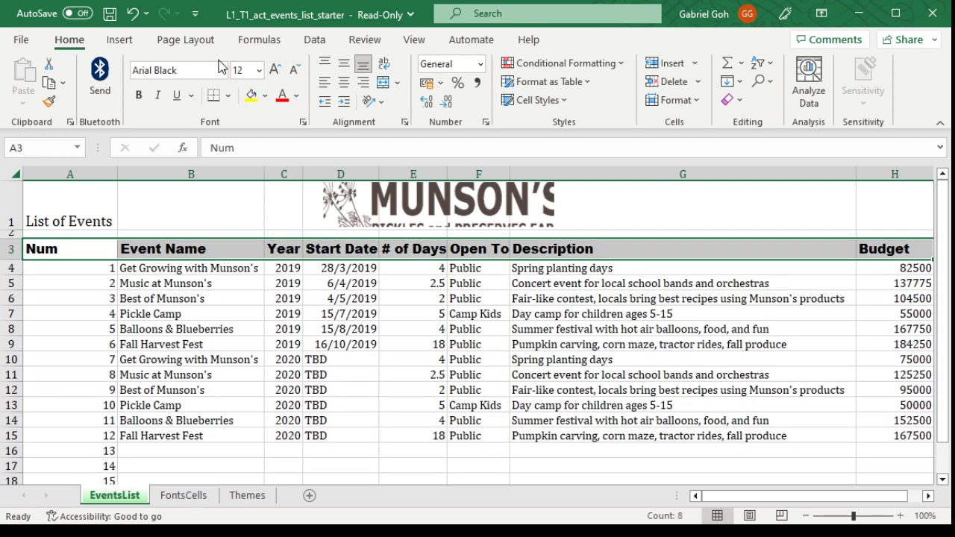
{"action": "left_click", "coordinate": [274, 70]}
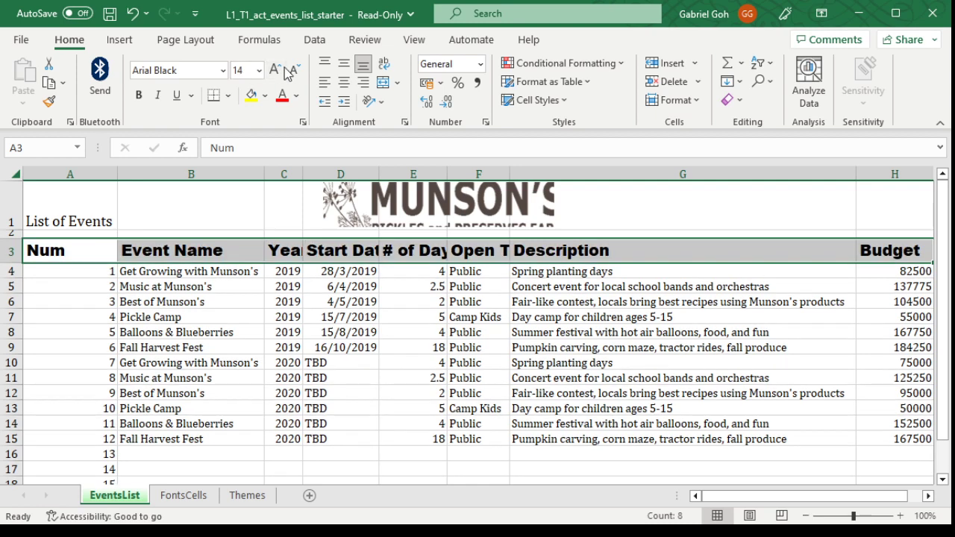
{"action": "left_click", "coordinate": [293, 70]}
{"action": "left_click", "coordinate": [275, 70]}
{"action": "left_click", "coordinate": [251, 70]}
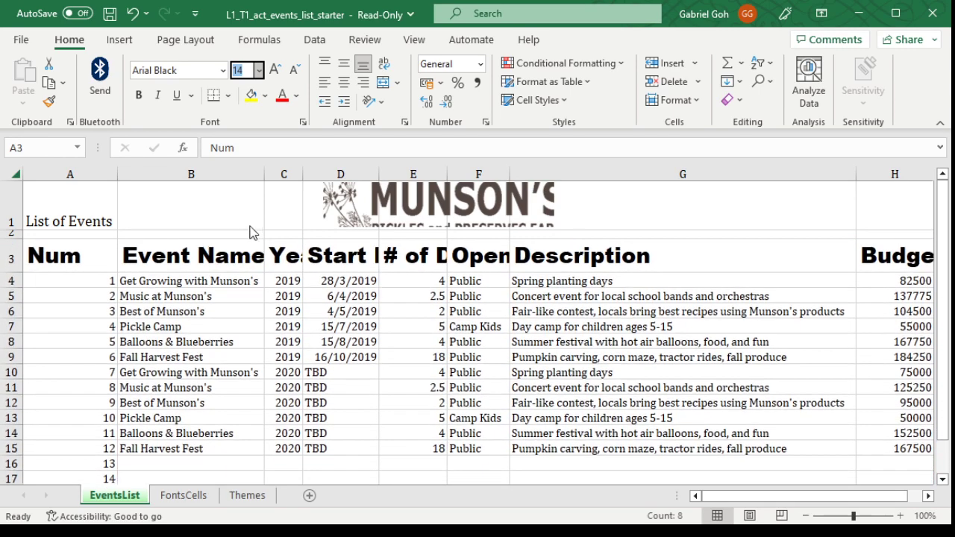
{"action": "left_click", "coordinate": [244, 166]}
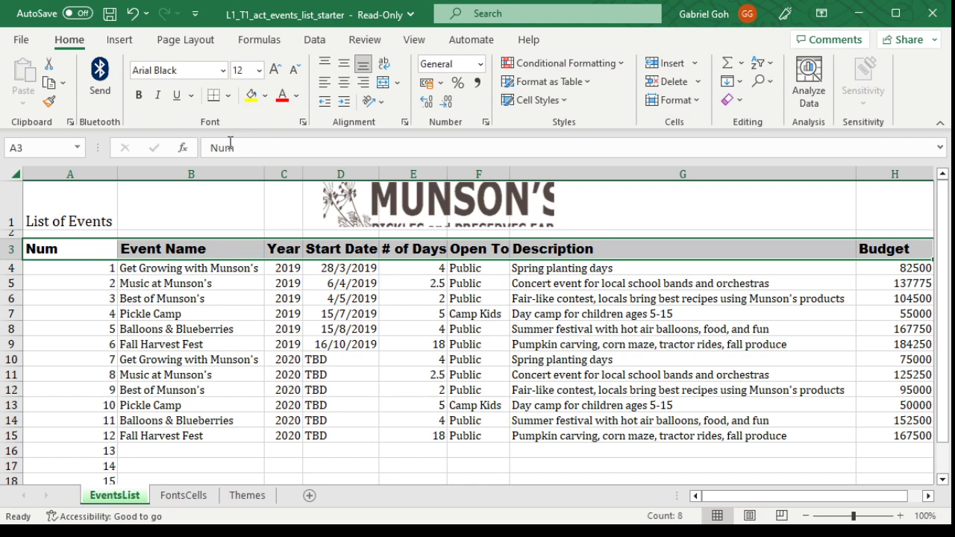
Step: Change the header row's text colour to red and make it bold
{"action": "left_click", "coordinate": [295, 98]}
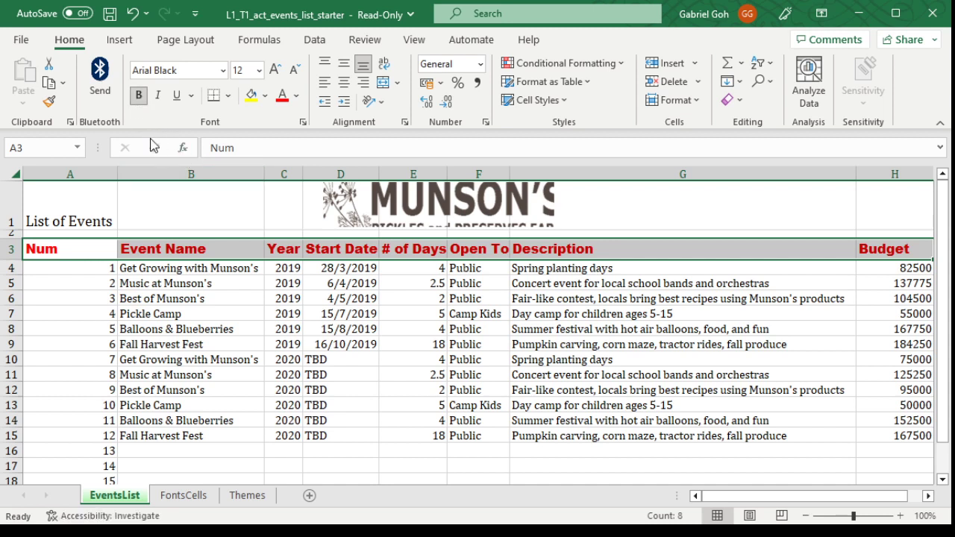
{"action": "left_click", "coordinate": [170, 292]}
{"action": "left_click", "coordinate": [156, 249]}
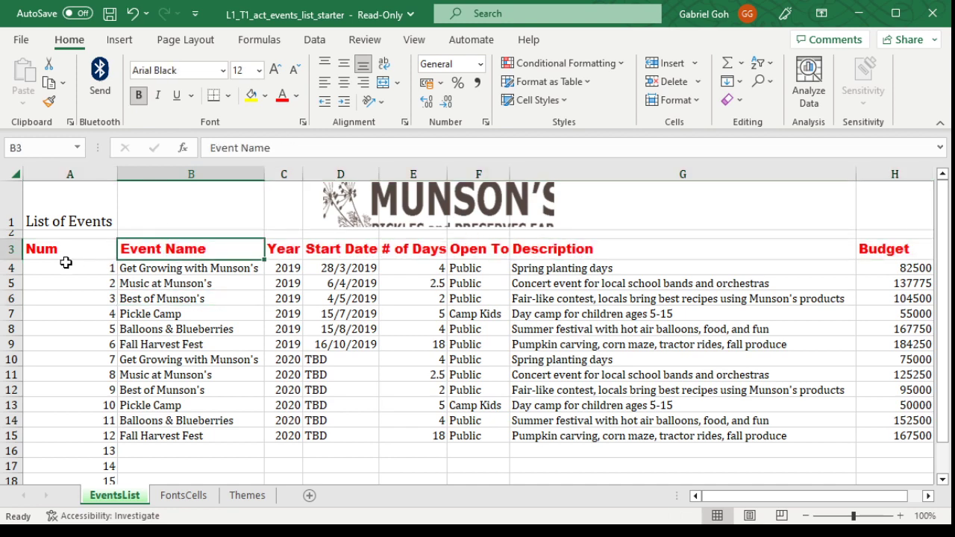
Step: Change the font of the header row A3:H3 to Arial
{"action": "left_click_drag", "start_coordinate": [70, 249], "coordinate": [70, 248]}
{"action": "key", "text": "shift+Right"}
{"action": "key", "text": "shift+Right"}
{"action": "key", "text": "shift+Right"}
{"action": "key", "text": "shift+Right"}
{"action": "key", "text": "shift+Right"}
{"action": "key", "text": "shift+Right"}
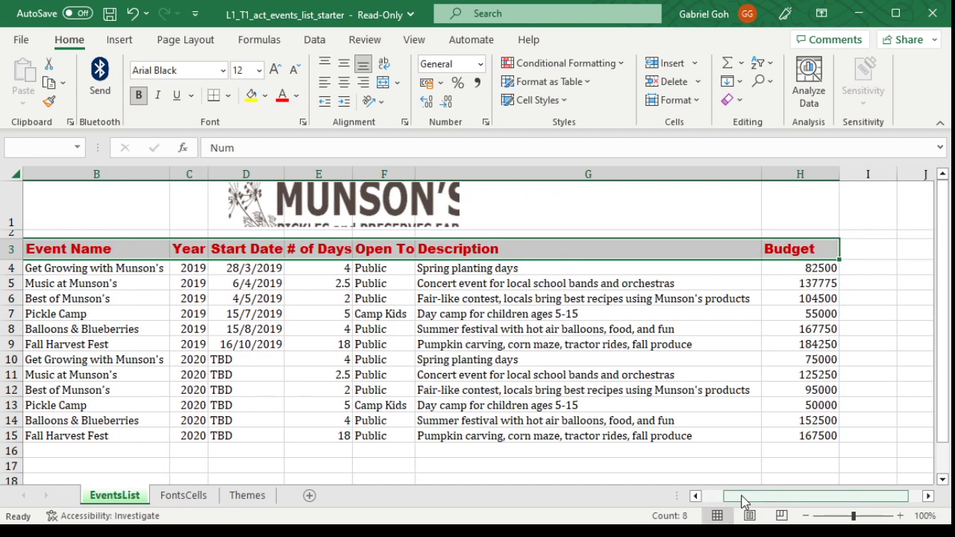
{"action": "left_click_drag", "start_coordinate": [740, 496], "coordinate": [705, 497]}
{"action": "left_click", "coordinate": [223, 71]}
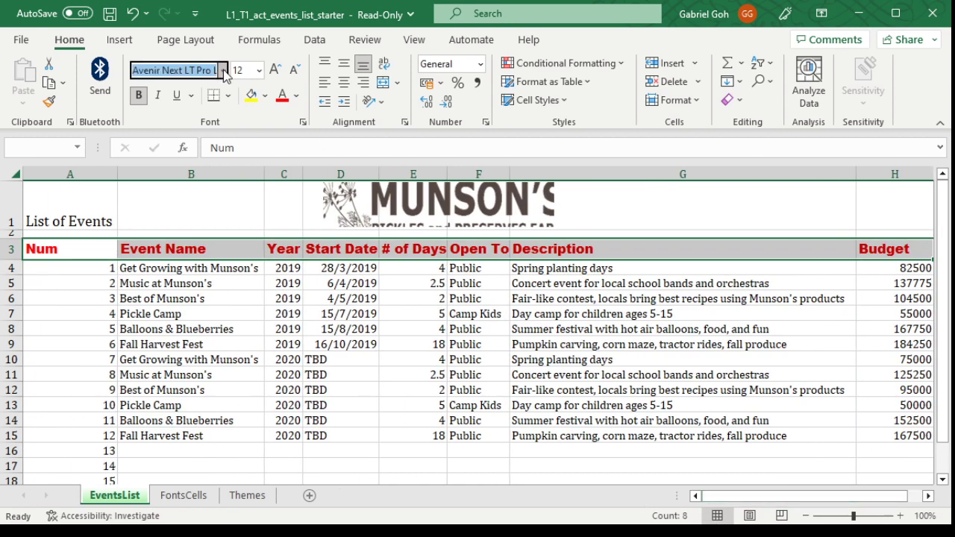
{"action": "left_click", "coordinate": [188, 381]}
Step: Toggle bold on the header row text, leaving it turned off
{"action": "left_click", "coordinate": [140, 95]}
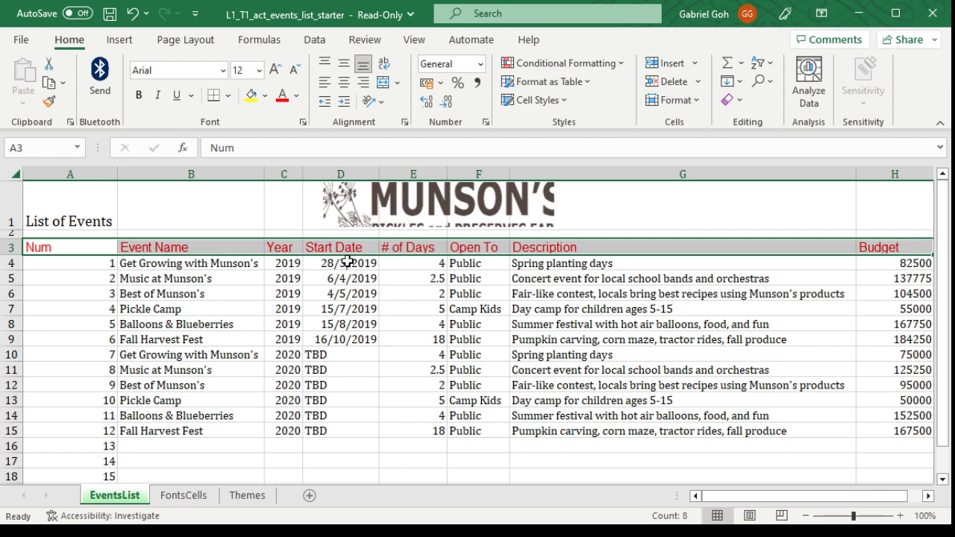
{"action": "left_click", "coordinate": [146, 96]}
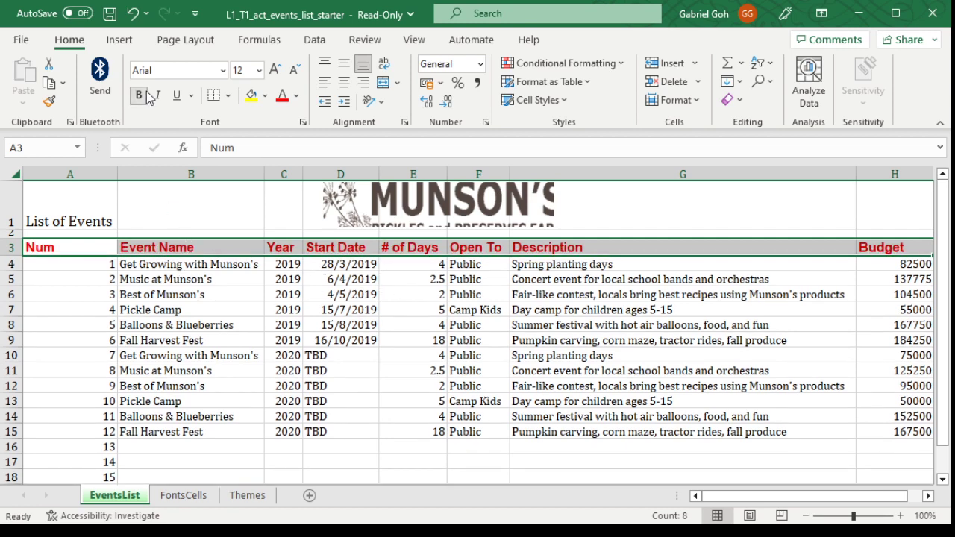
{"action": "left_click", "coordinate": [139, 95]}
{"action": "left_click", "coordinate": [140, 95]}
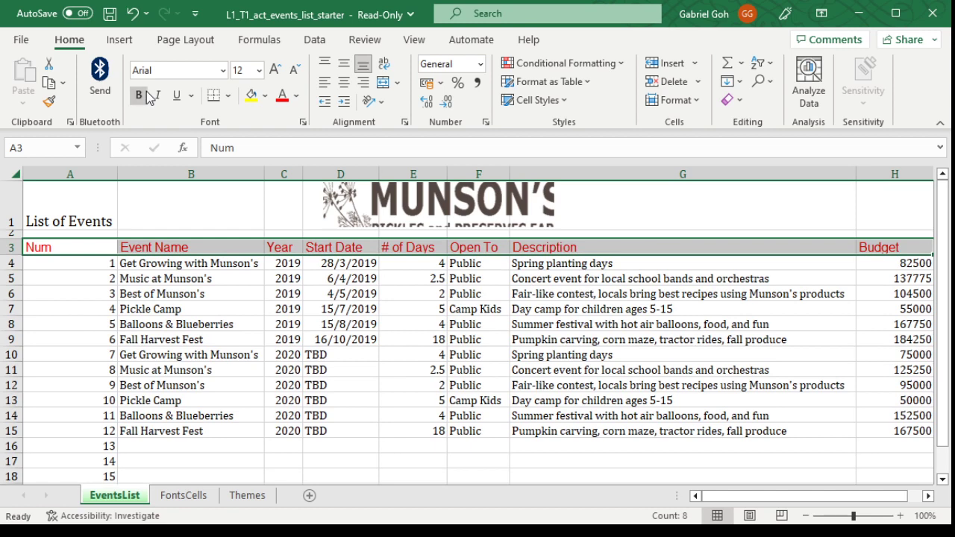
Step: Toggle bold and italic on the header row text, leaving both styles turned off
{"action": "left_click", "coordinate": [139, 96]}
{"action": "left_click", "coordinate": [139, 96]}
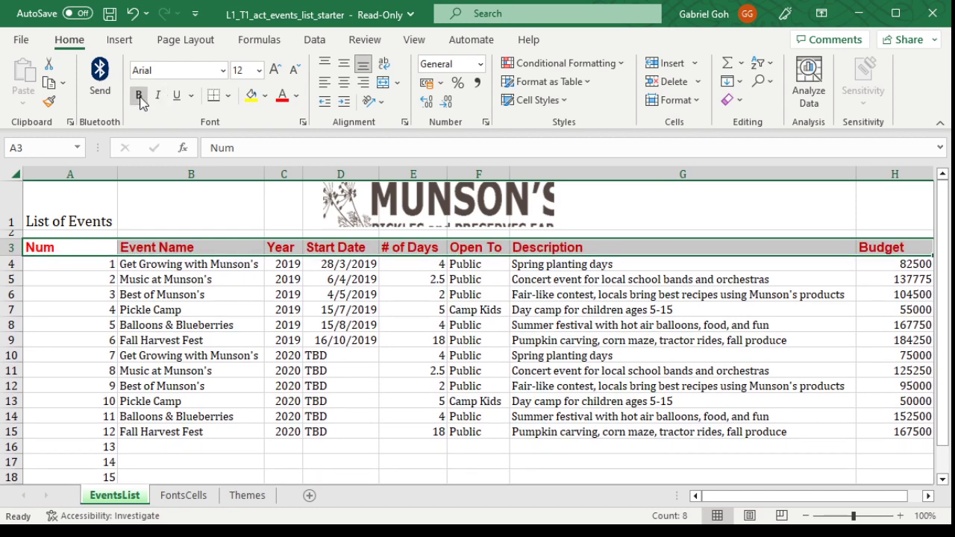
{"action": "left_click", "coordinate": [140, 97]}
{"action": "left_click", "coordinate": [156, 99]}
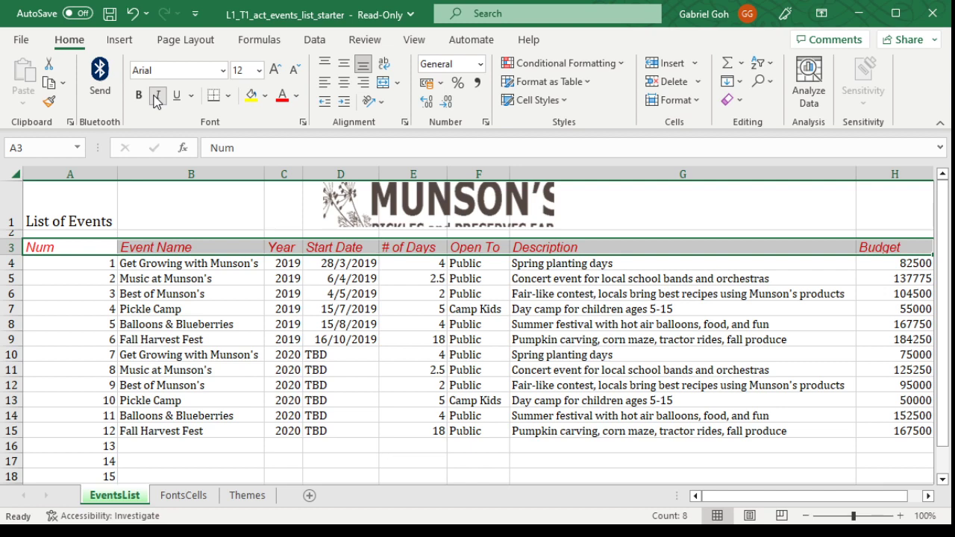
{"action": "left_click", "coordinate": [156, 99]}
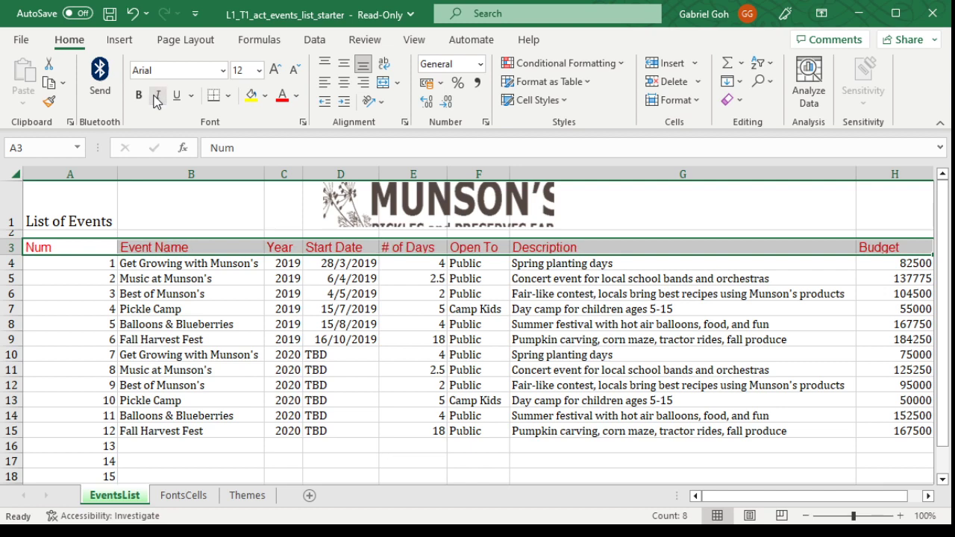
{"action": "left_click", "coordinate": [156, 99]}
{"action": "left_click", "coordinate": [155, 99]}
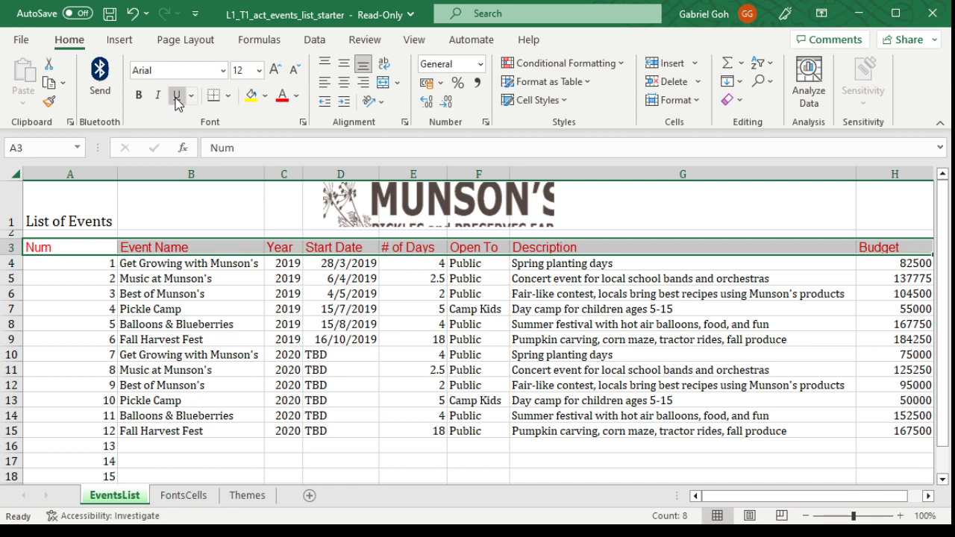
Step: Underline the header row text in A3:H3 and check it with the row deselected
{"action": "left_click", "coordinate": [176, 96]}
{"action": "left_click", "coordinate": [214, 354]}
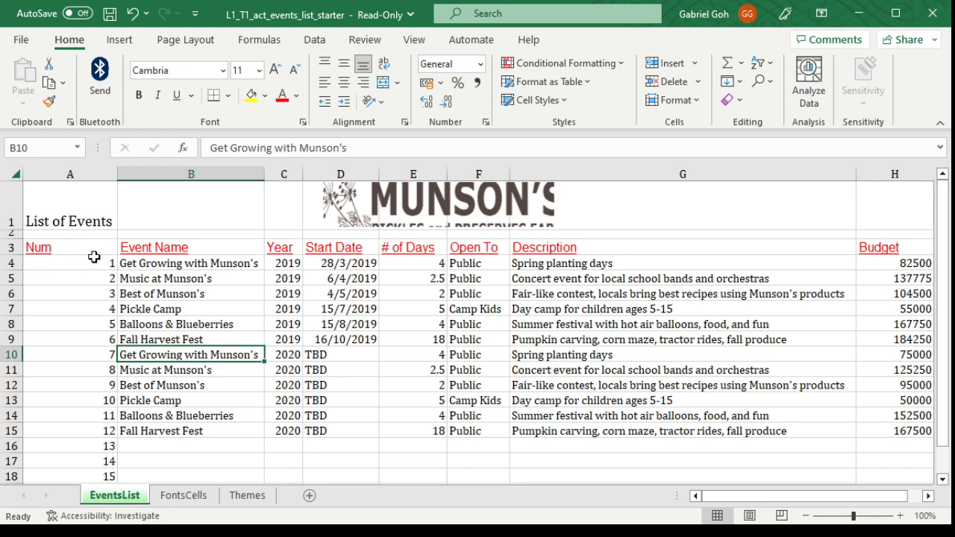
{"action": "left_click_drag", "start_coordinate": [57, 250], "coordinate": [866, 249]}
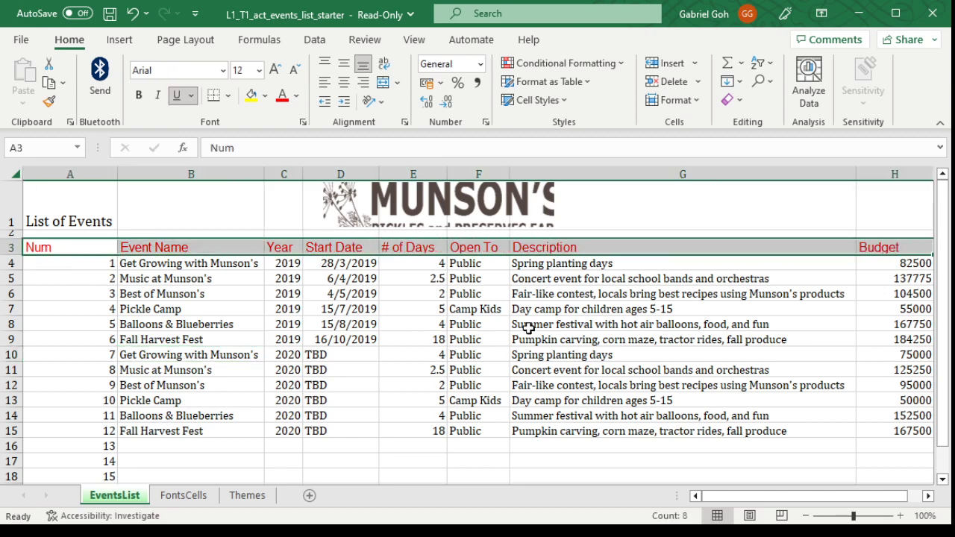
{"action": "left_click", "coordinate": [528, 324]}
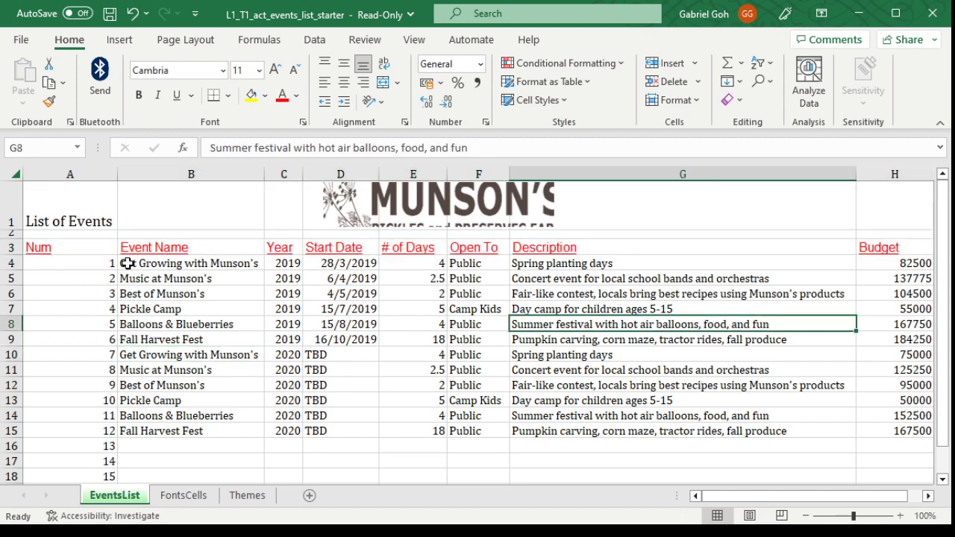
Step: Remove the underline from header cells A3:G3
{"action": "left_click", "coordinate": [900, 515]}
{"action": "left_click", "coordinate": [899, 516]}
{"action": "left_click", "coordinate": [899, 516]}
{"action": "left_click_drag", "start_coordinate": [812, 505], "coordinate": [682, 497]}
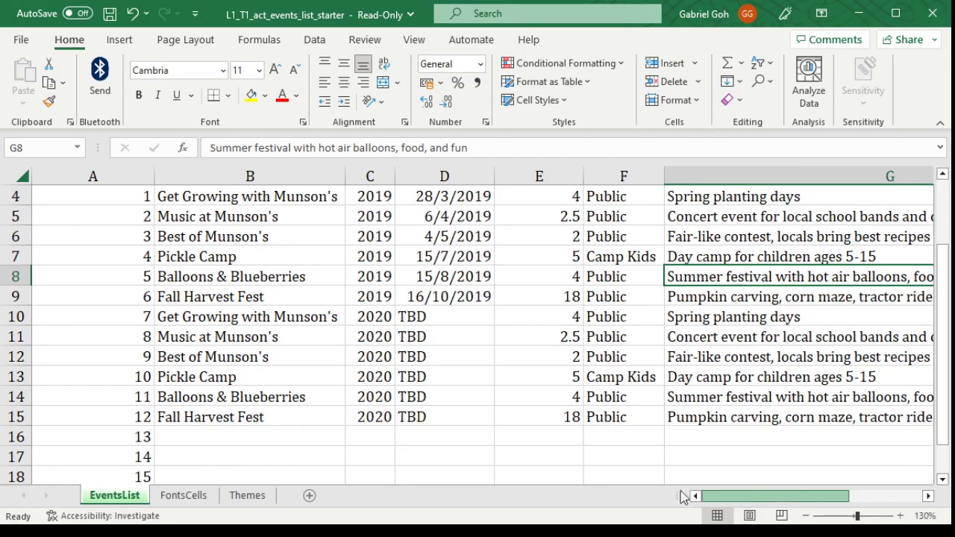
{"action": "scroll", "coordinate": [405, 363], "scroll_direction": "up", "scroll_amount": 1}
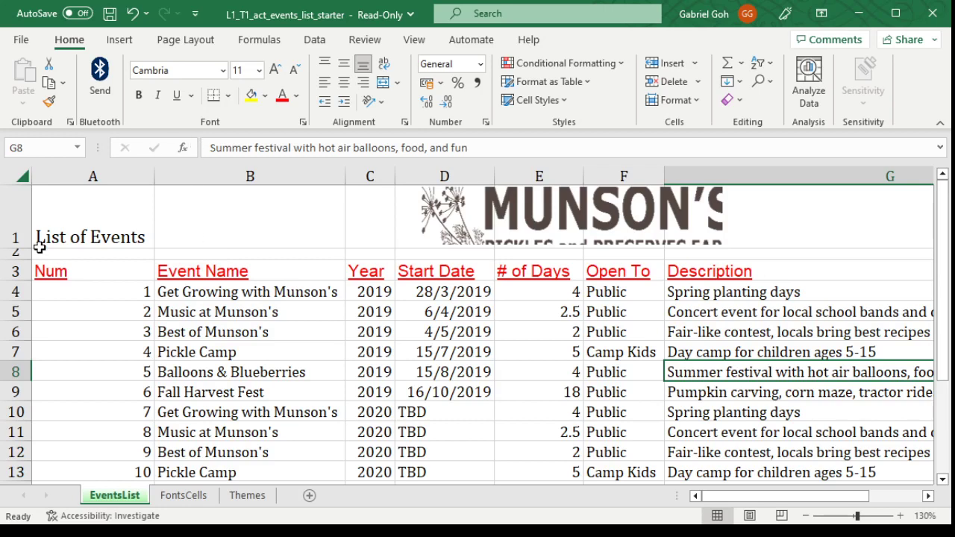
{"action": "left_click_drag", "start_coordinate": [45, 278], "coordinate": [805, 273]}
{"action": "left_click", "coordinate": [176, 96]}
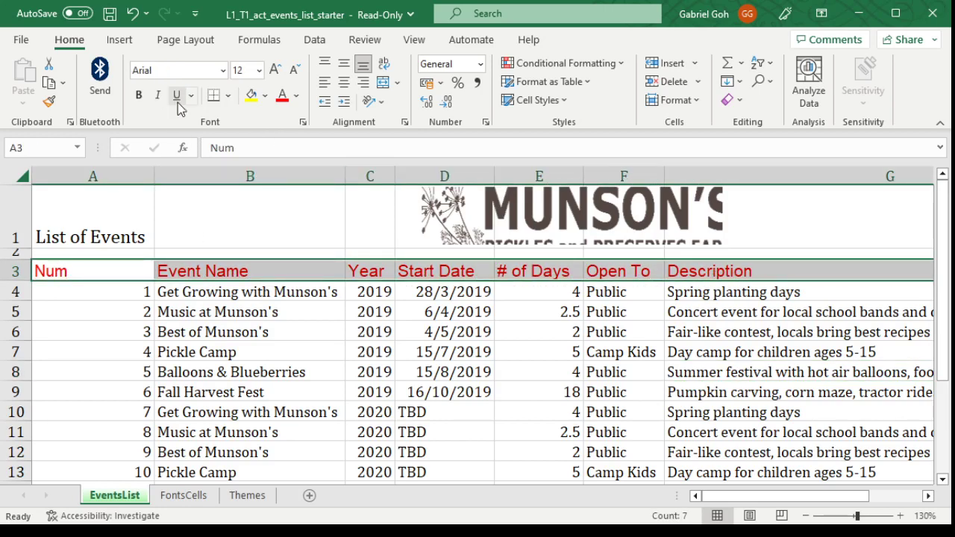
{"action": "left_click", "coordinate": [214, 331]}
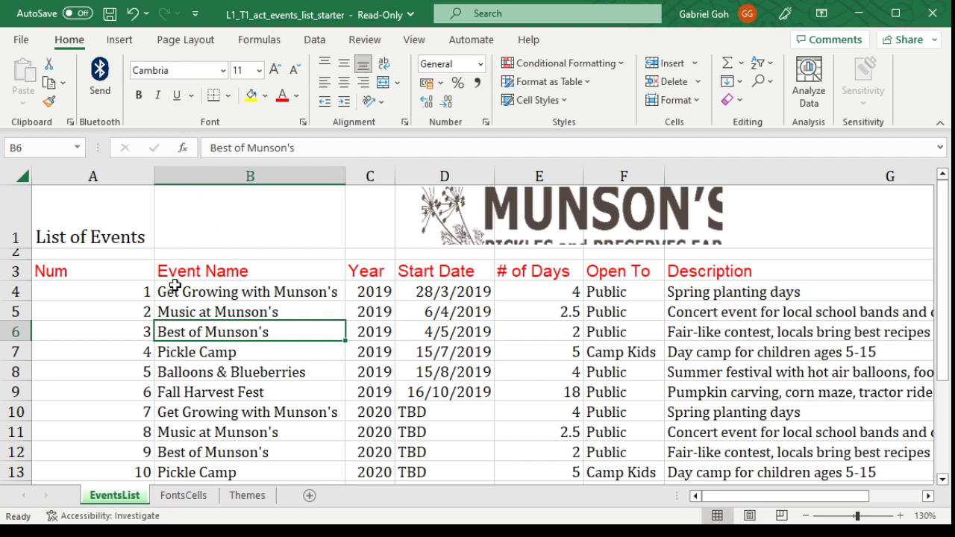
Step: Apply a double underline to the Event Name header in cell B3
{"action": "left_click", "coordinate": [204, 271]}
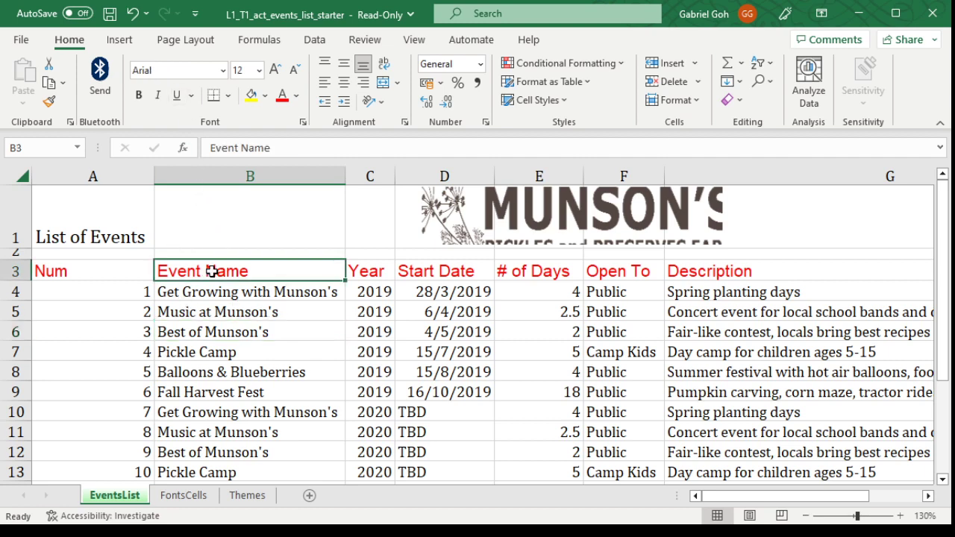
{"action": "left_click", "coordinate": [196, 99]}
{"action": "left_click", "coordinate": [214, 135]}
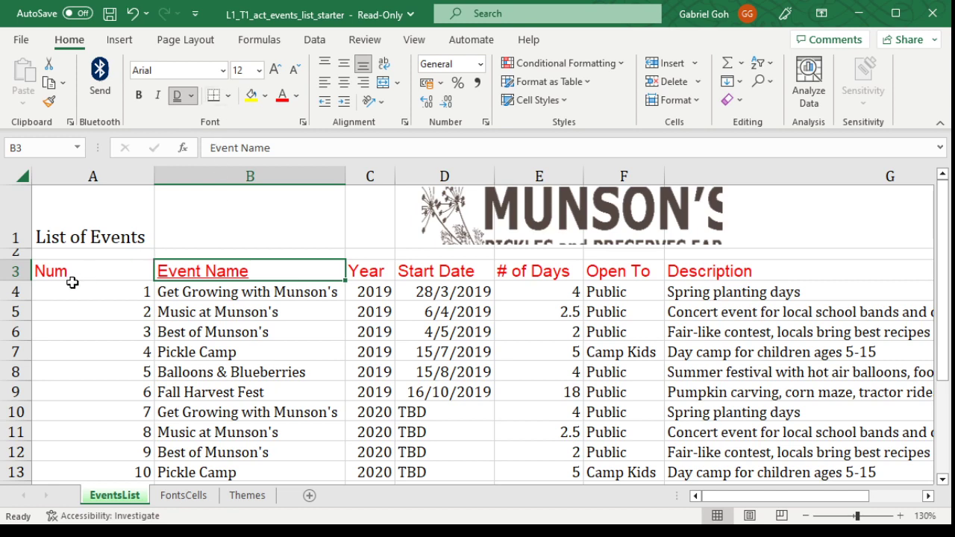
Step: Apply a single underline to header cells A3:G3 and clear all underlining from them
{"action": "left_click_drag", "start_coordinate": [74, 273], "coordinate": [828, 275]}
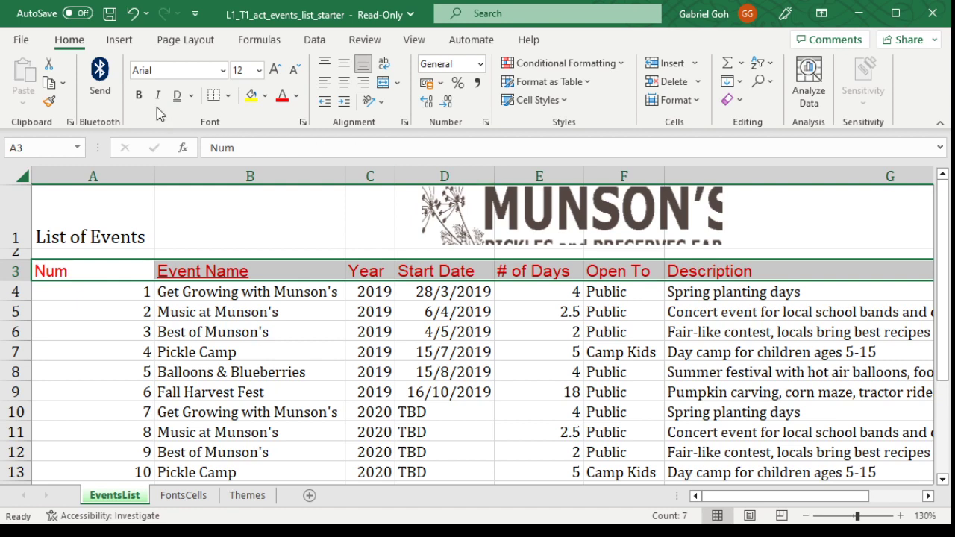
{"action": "key", "text": "ctrl+u"}
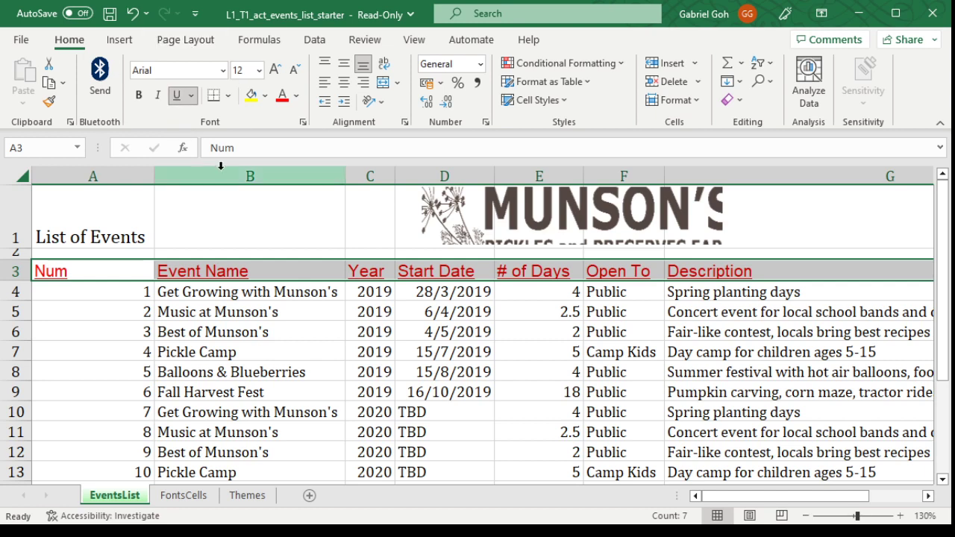
{"action": "left_click", "coordinate": [178, 95]}
{"action": "left_click", "coordinate": [258, 312]}
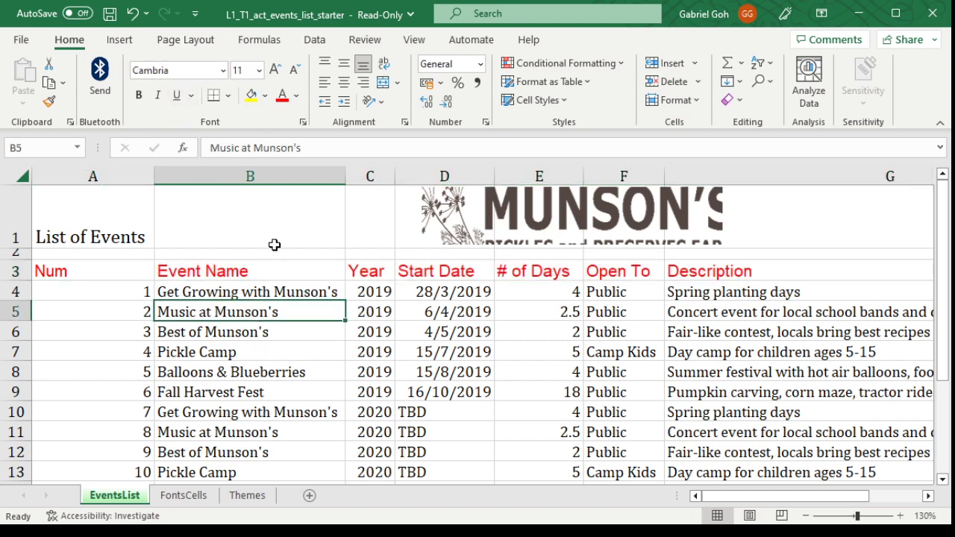
Step: View the font settings for header cells A3:G3 and toggle strikethrough on and off on their text
{"action": "left_click_drag", "start_coordinate": [78, 269], "coordinate": [713, 275]}
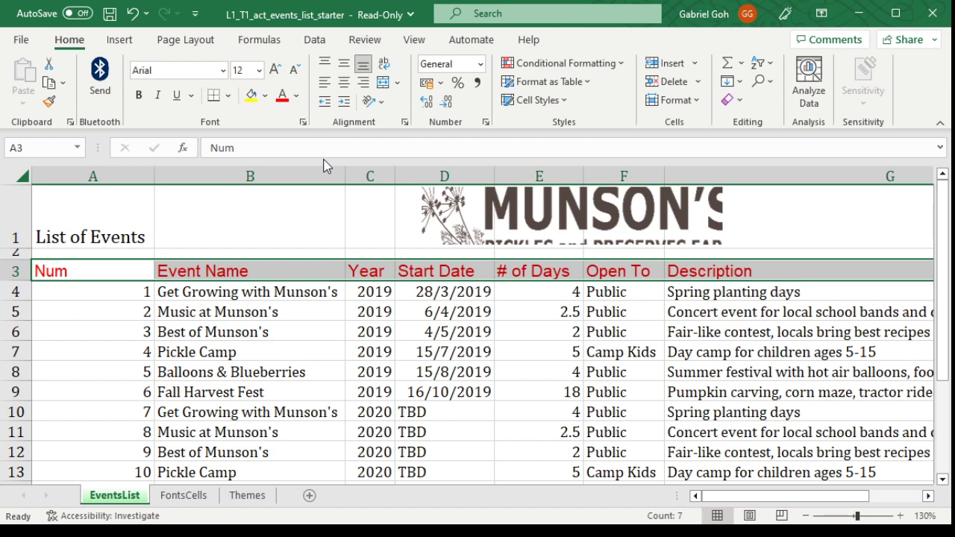
{"action": "left_click", "coordinate": [303, 125]}
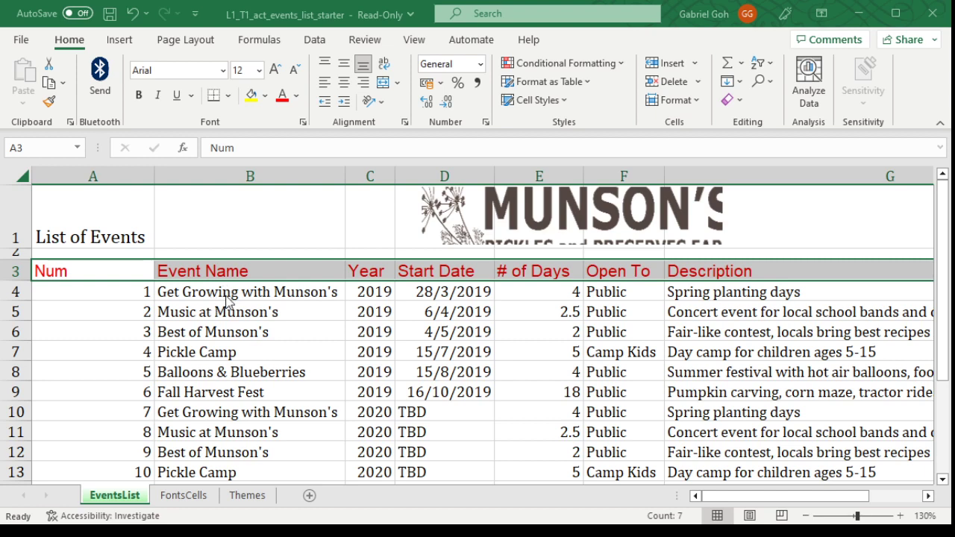
{"action": "key", "text": "ctrl+5"}
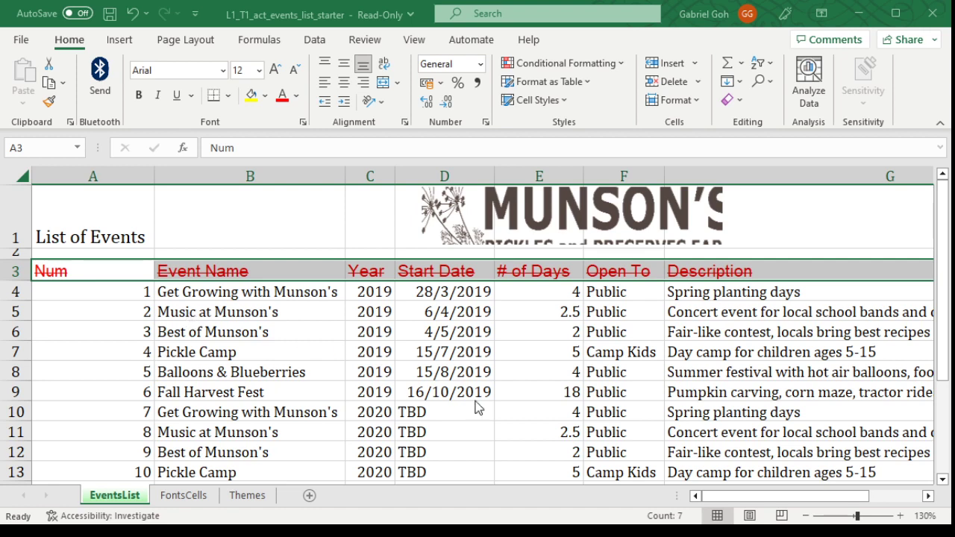
{"action": "key", "text": "ctrl+5"}
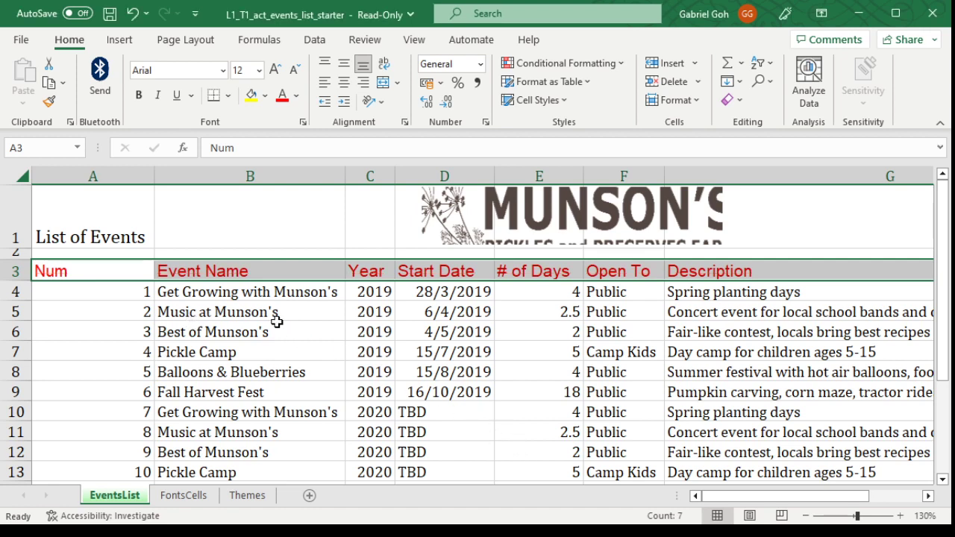